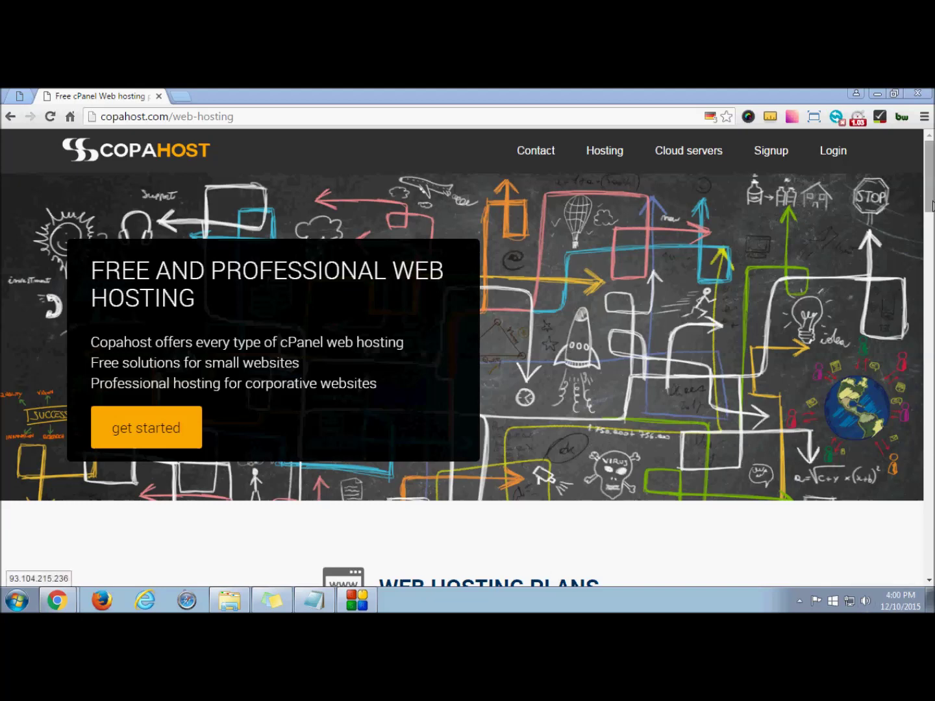
{"action": "scroll", "coordinate": [586, 331], "scroll_direction": "down", "scroll_amount": 6}
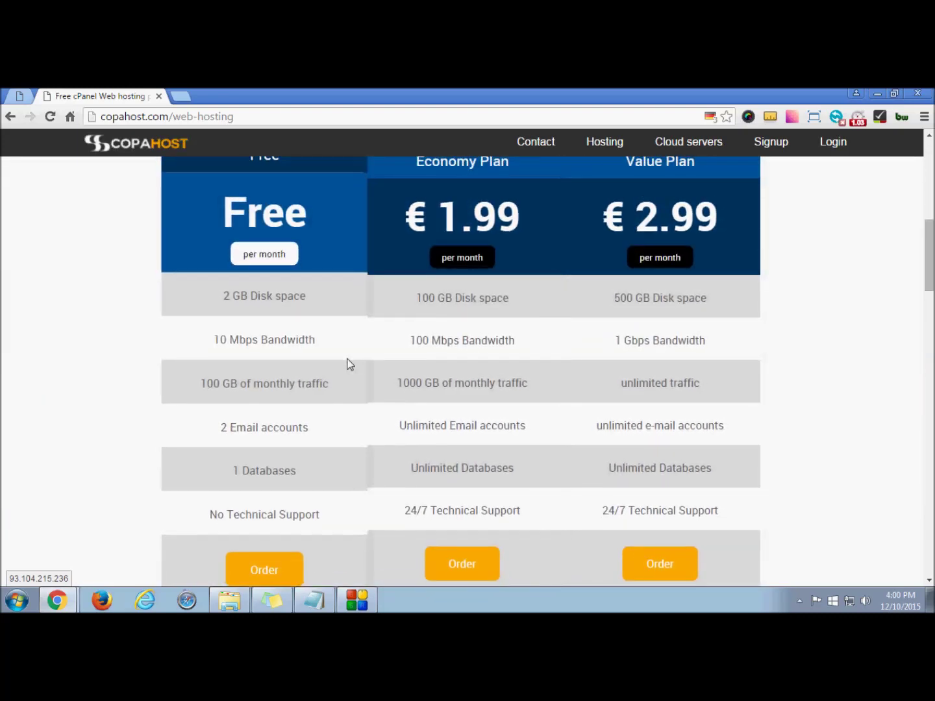
Select the Chrome address bar on the Copahost web-hosting page to enter a new address.
{"action": "left_click", "coordinate": [356, 116]}
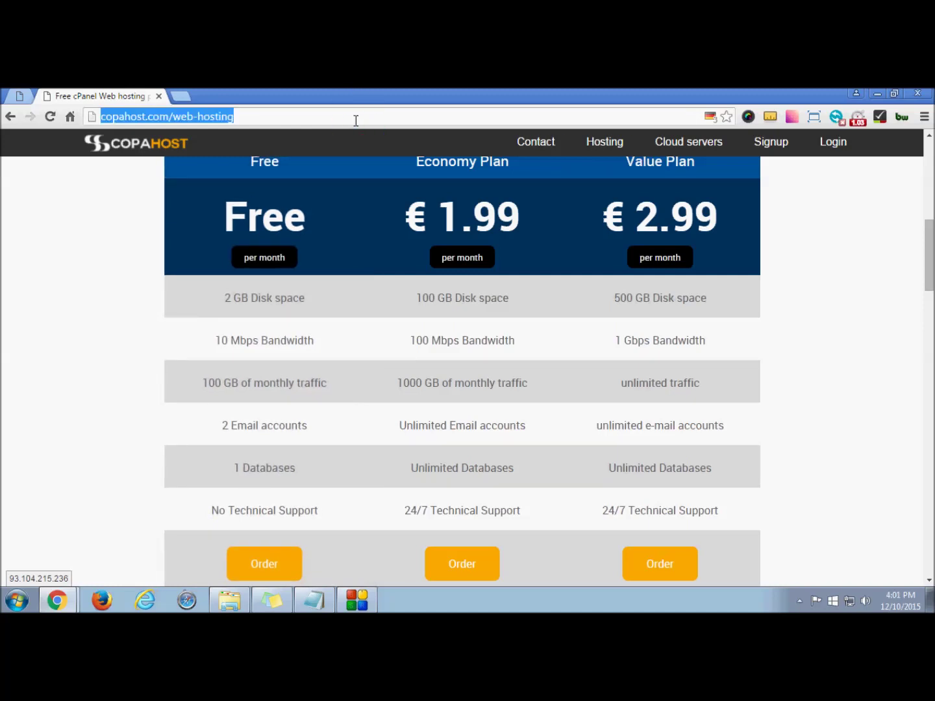
{"action": "type", "text": "mysite1234.com:2083"}
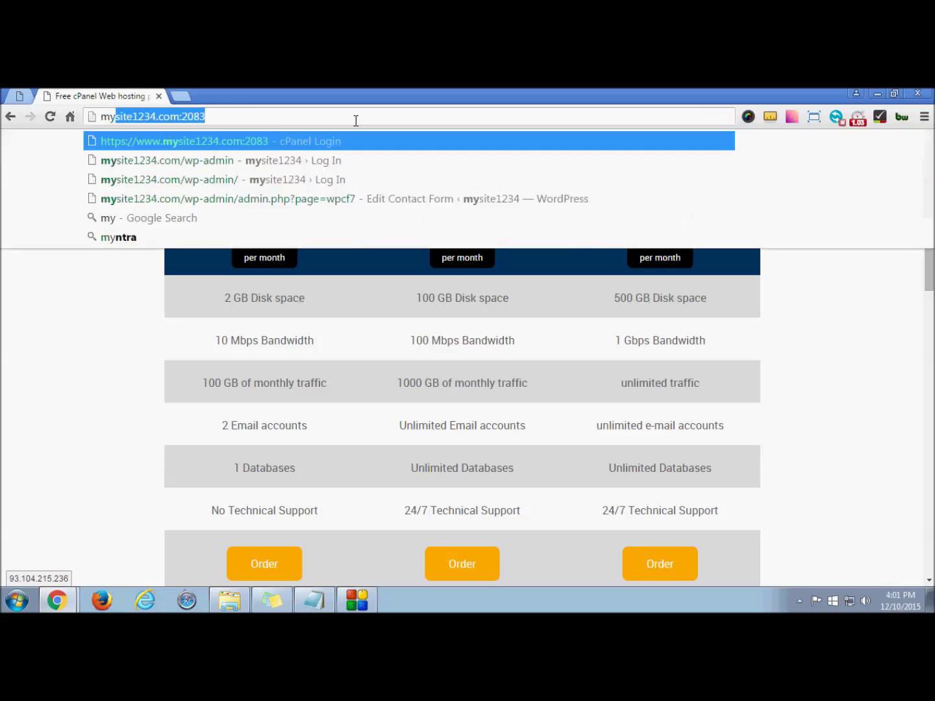
Load the site's cPanel login on port 2083 and sign in with the saved username and pasted password.
{"action": "key", "text": "Return"}
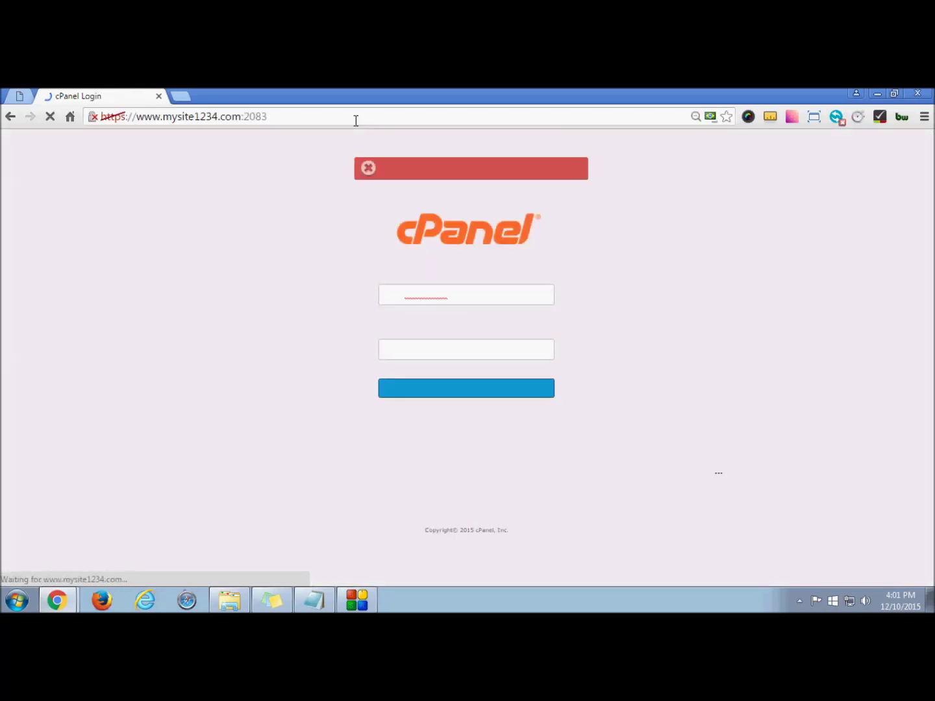
{"action": "left_click", "coordinate": [436, 294]}
{"action": "type", "text": "my"}
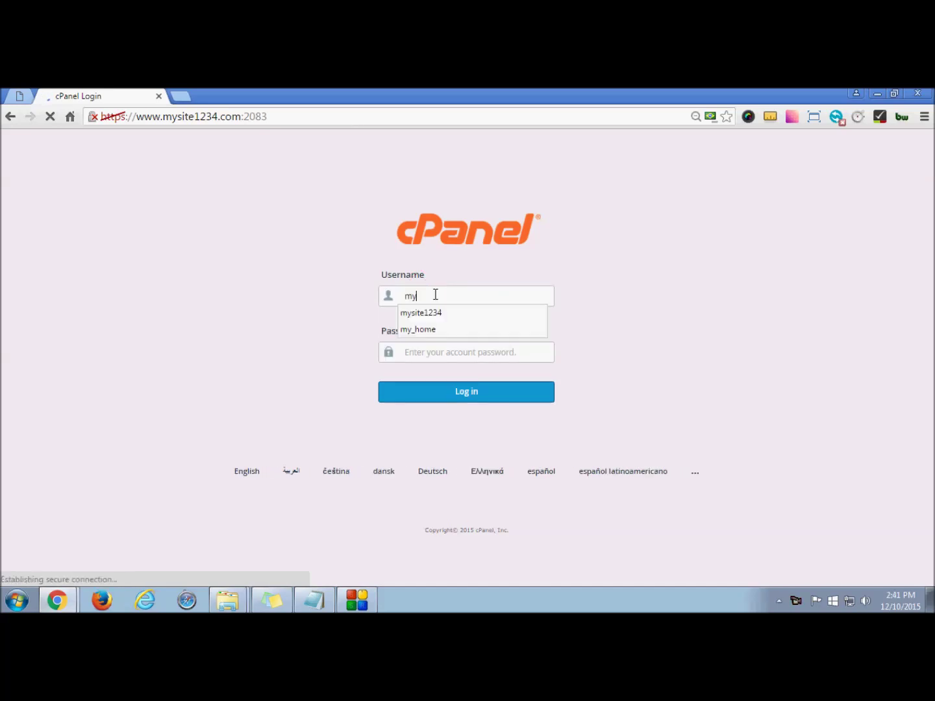
{"action": "key", "text": "Down"}
{"action": "key", "text": "Return"}
{"action": "key", "text": "Tab"}
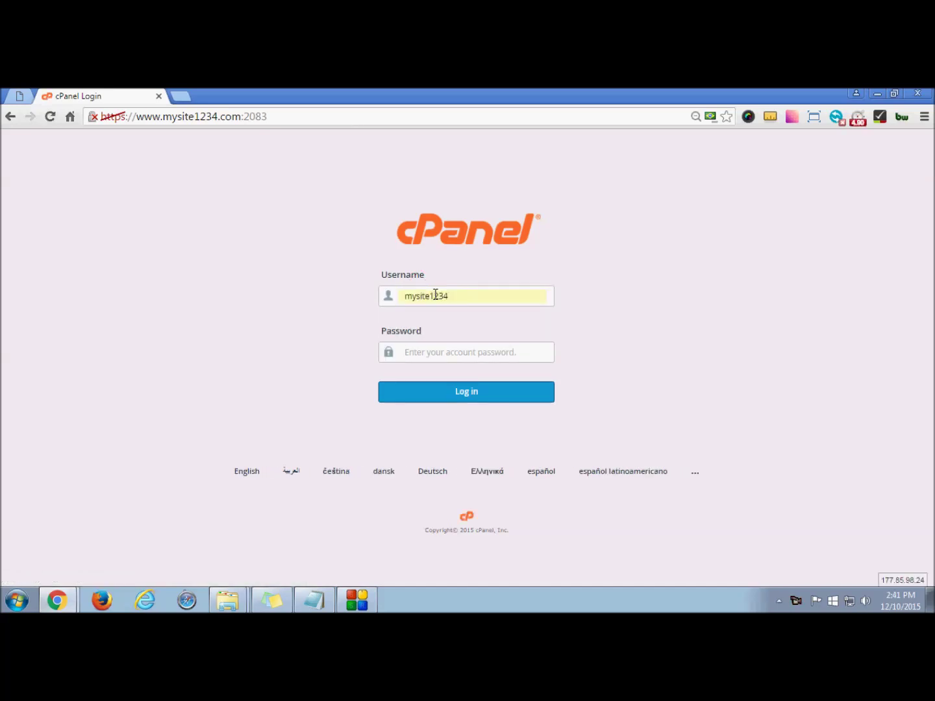
{"action": "key", "text": "ctrl+v"}
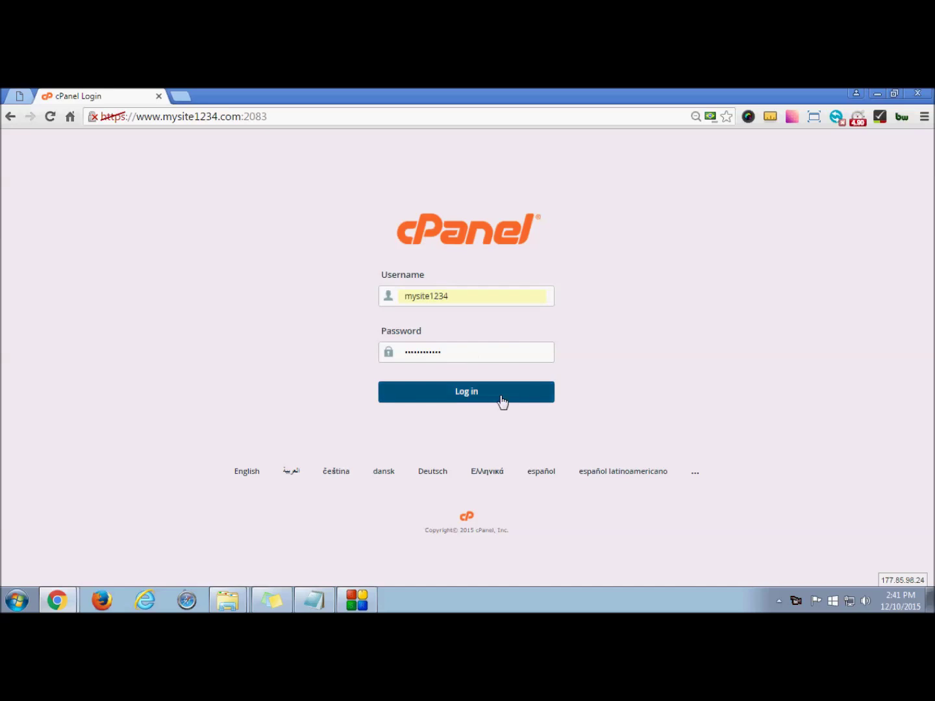
{"action": "left_click", "coordinate": [498, 395]}
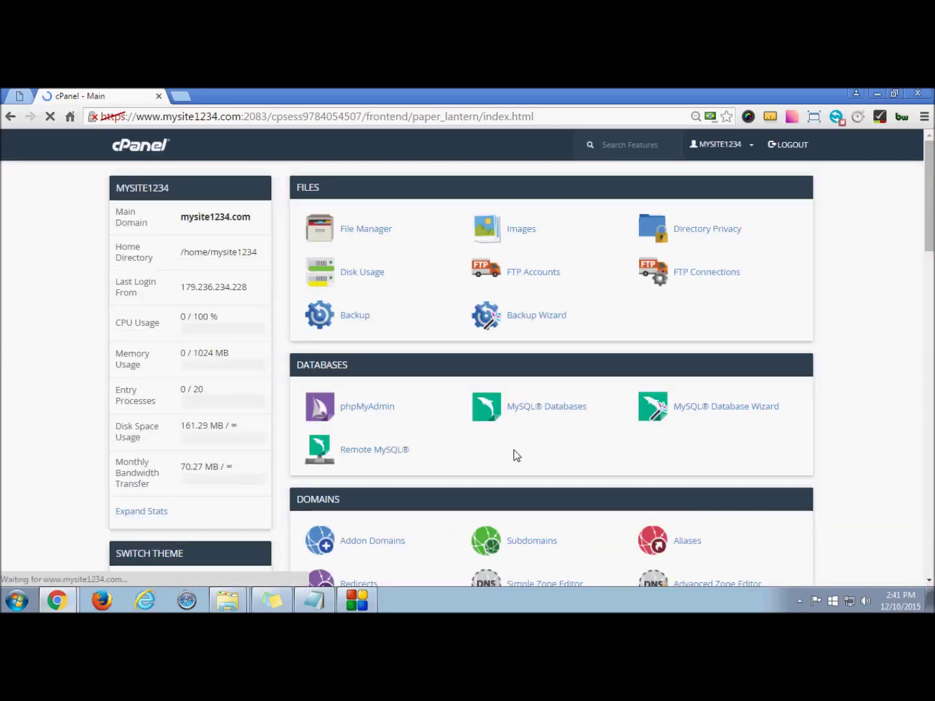
Open MySQL® Databases from the cPanel Databases section.
{"action": "left_click", "coordinate": [549, 413]}
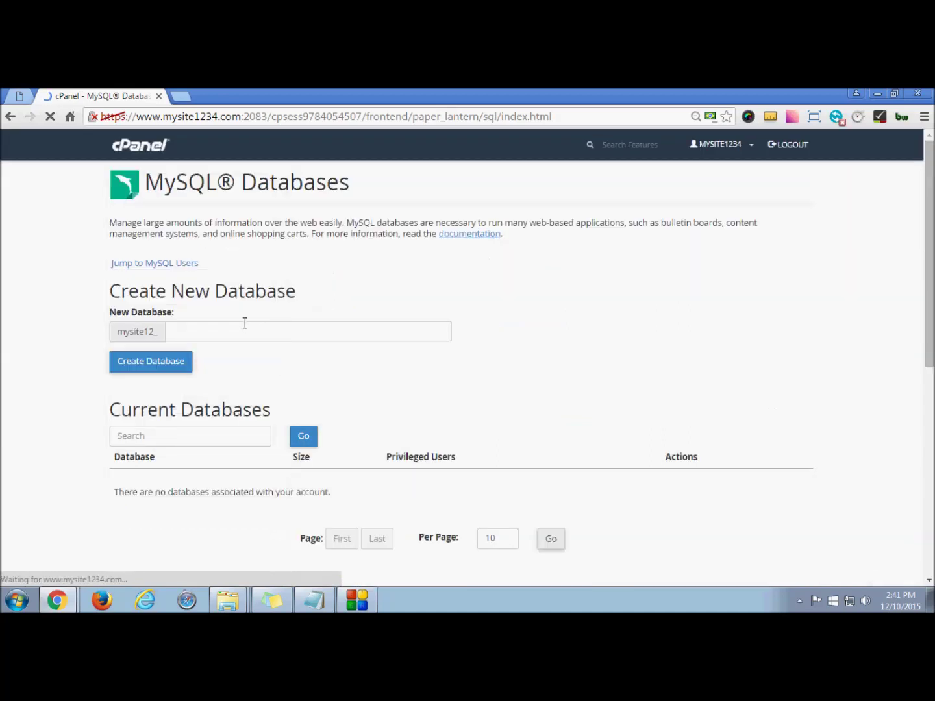
Copy the database name mysite12_my_sitehome from the Notepad notes.
{"action": "left_click", "coordinate": [245, 330]}
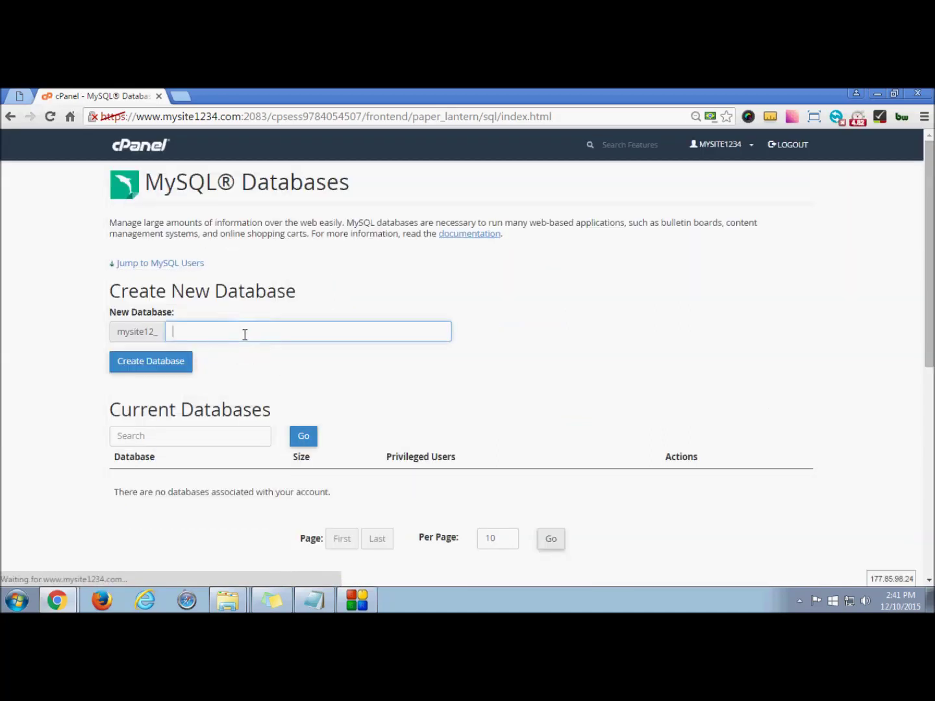
{"action": "left_click", "coordinate": [319, 604]}
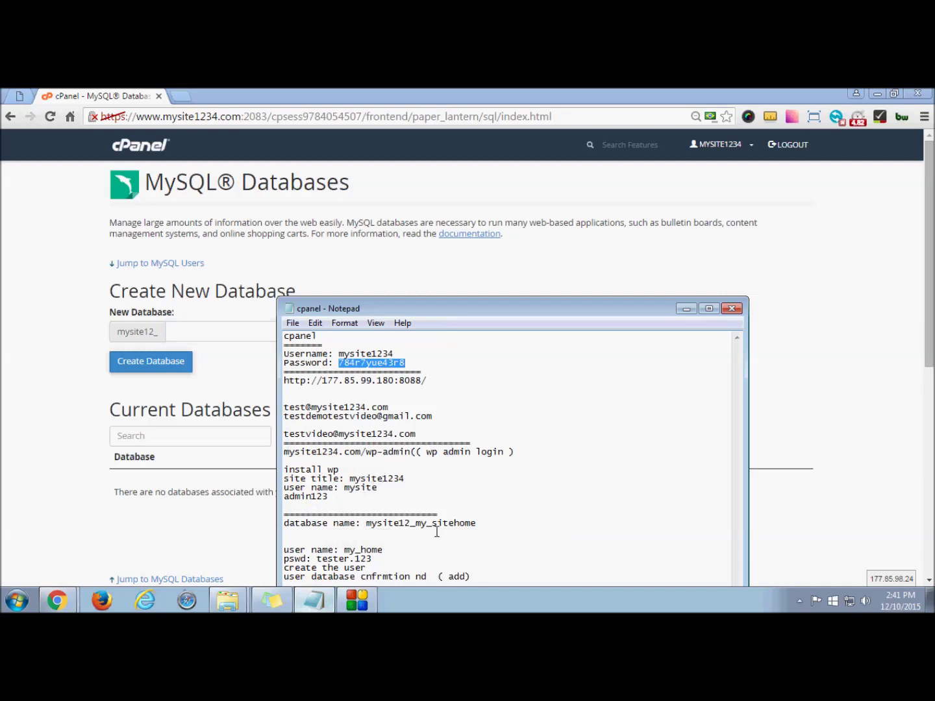
{"action": "left_click_drag", "start_coordinate": [367, 524], "coordinate": [479, 524]}
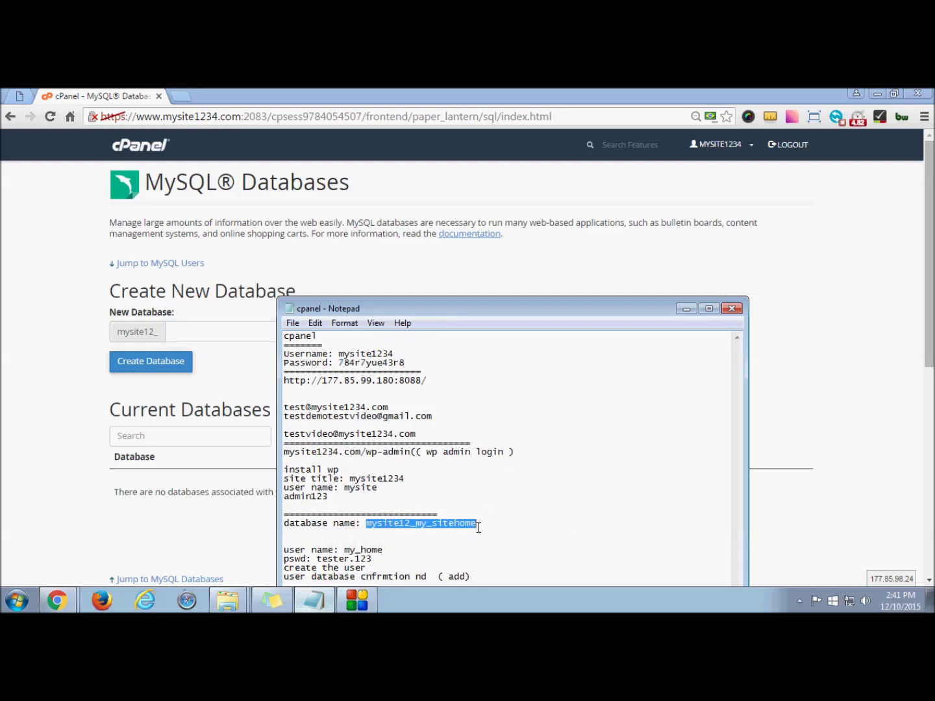
{"action": "key", "text": "ctrl+c"}
{"action": "left_click", "coordinate": [175, 524]}
Paste it as the new database name, strip the duplicate mysite12 prefix, and create it.
{"action": "left_click", "coordinate": [234, 331]}
{"action": "key", "text": "ctrl+v"}
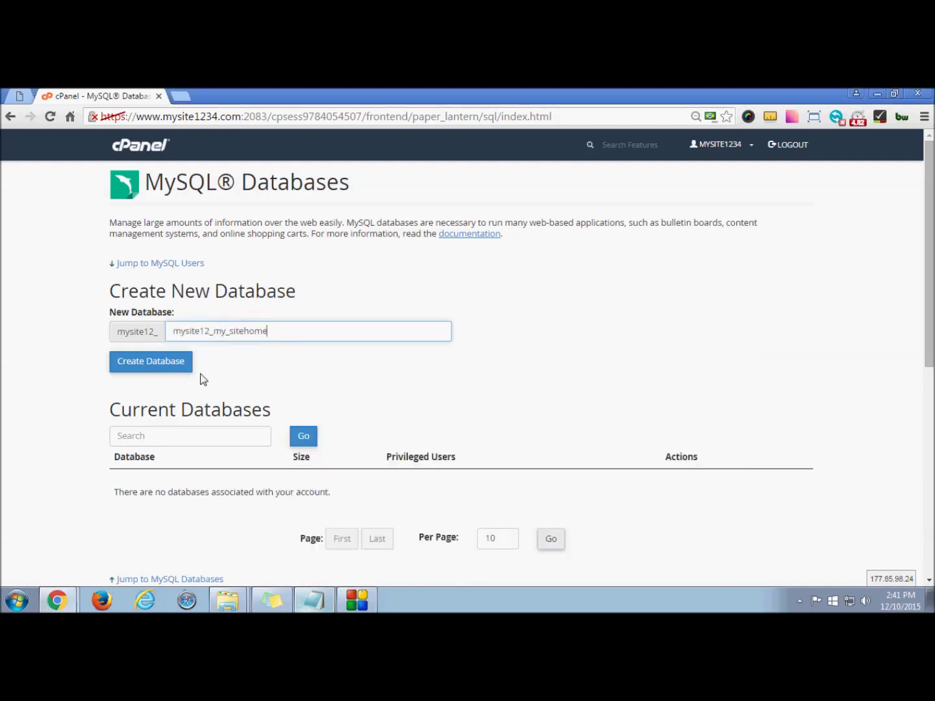
{"action": "left_click_drag", "start_coordinate": [210, 331], "coordinate": [180, 328]}
{"action": "key", "text": "BackSpace"}
{"action": "key", "text": "Left"}
{"action": "key", "text": "Left"}
{"action": "key", "text": "Left"}
{"action": "key", "text": "BackSpace"}
{"action": "key", "text": "BackSpace"}
{"action": "left_click", "coordinate": [144, 361]}
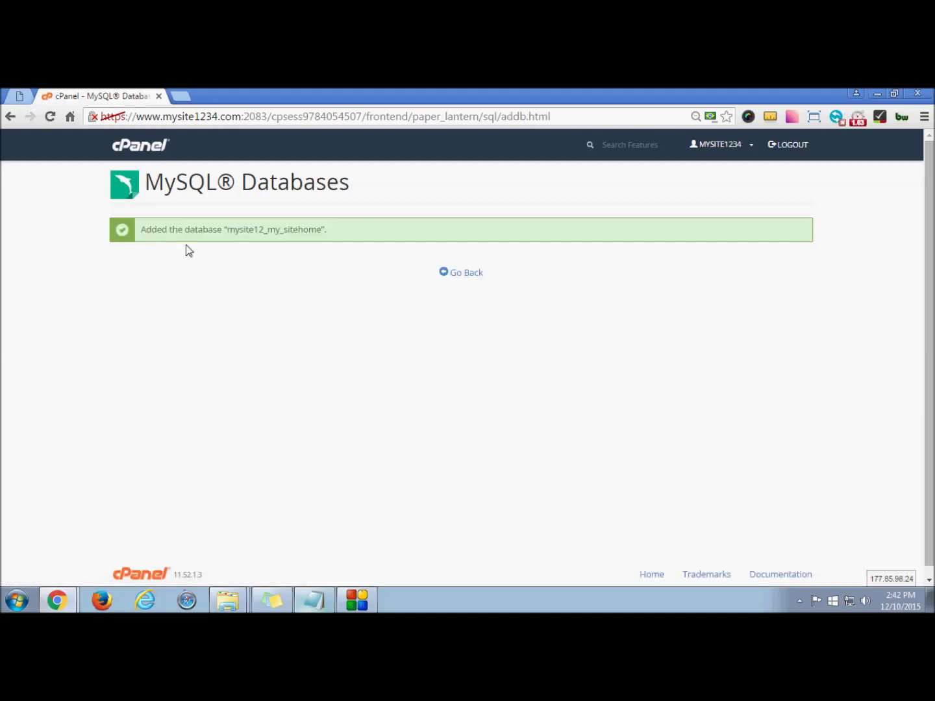
{"action": "left_click", "coordinate": [465, 274]}
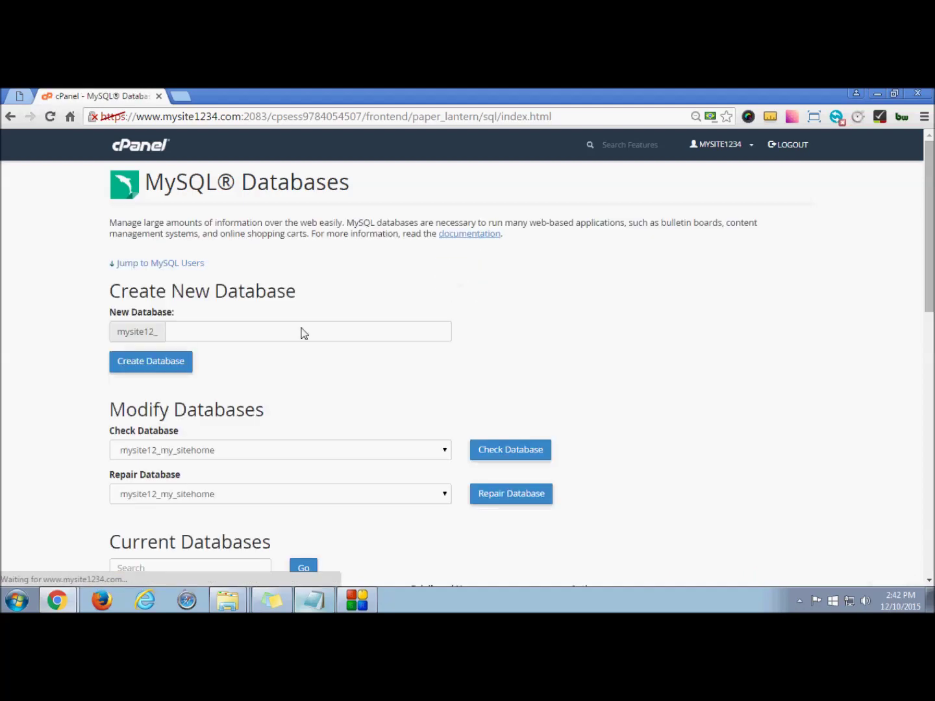
{"action": "scroll", "coordinate": [102, 445], "scroll_direction": "down", "scroll_amount": 4}
{"action": "scroll", "coordinate": [220, 430], "scroll_direction": "down", "scroll_amount": 3}
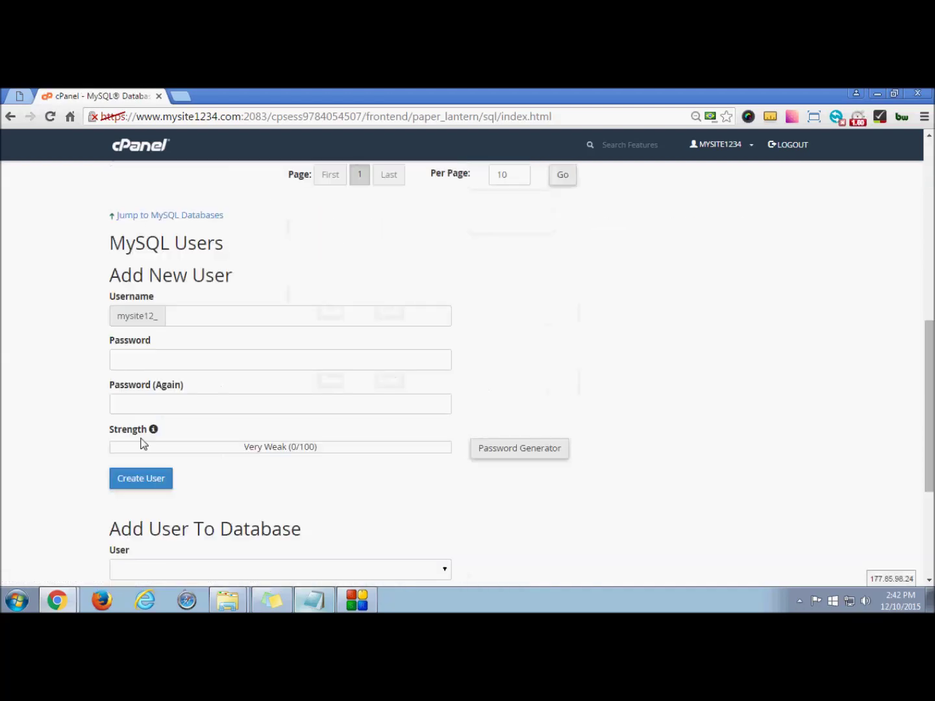
Paste my_home from the notes as the new username and enter the password in both fields.
{"action": "left_click", "coordinate": [207, 315]}
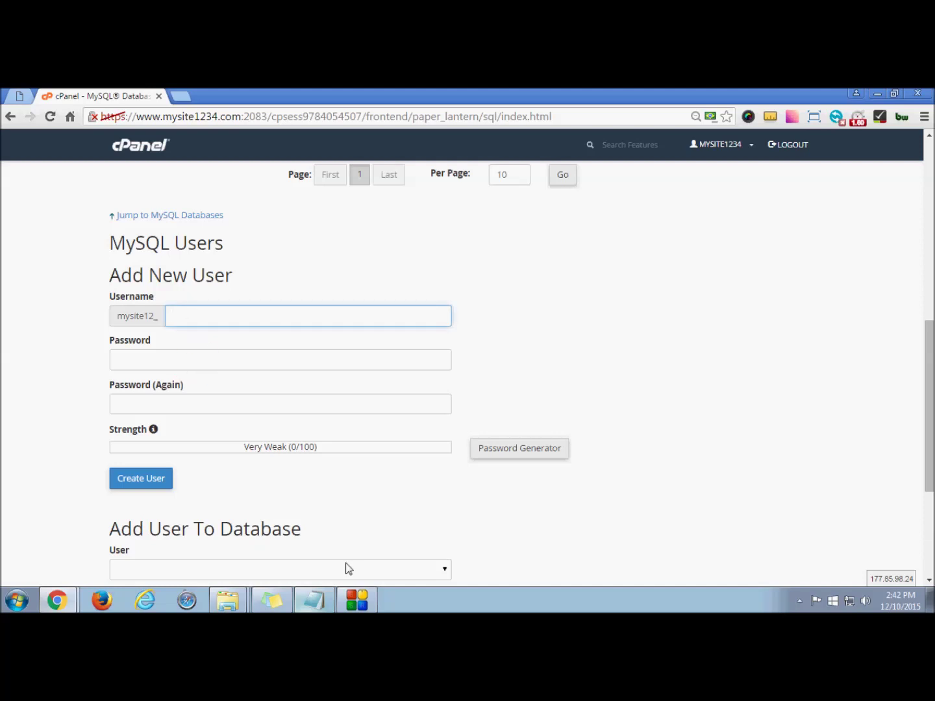
{"action": "left_click", "coordinate": [313, 601]}
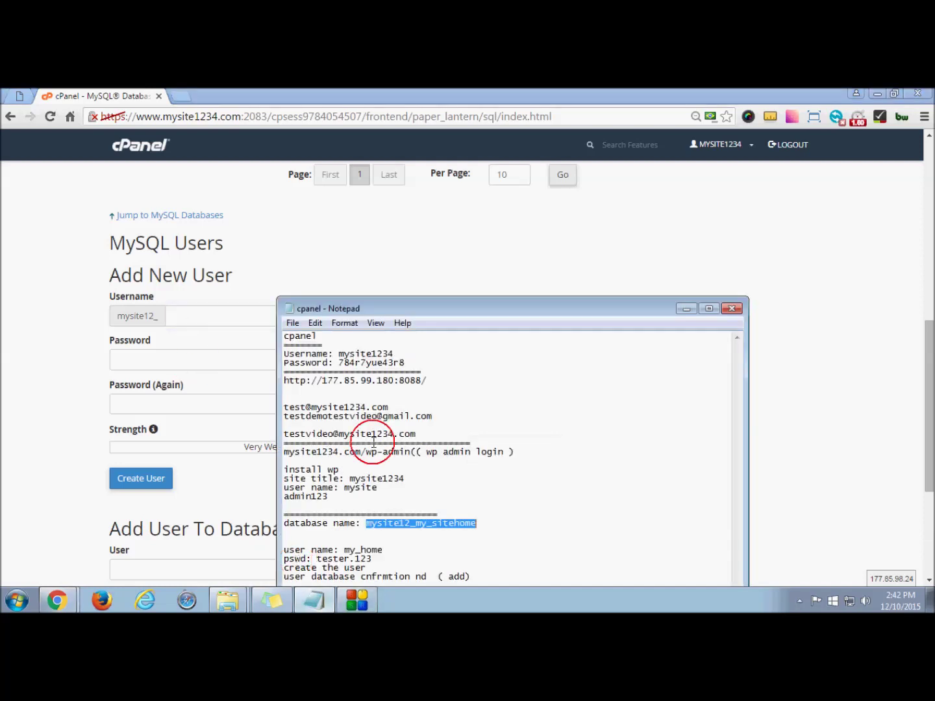
{"action": "double_click", "coordinate": [363, 549]}
{"action": "key", "text": "ctrl+c"}
{"action": "left_click", "coordinate": [219, 315]}
{"action": "key", "text": "ctrl+v"}
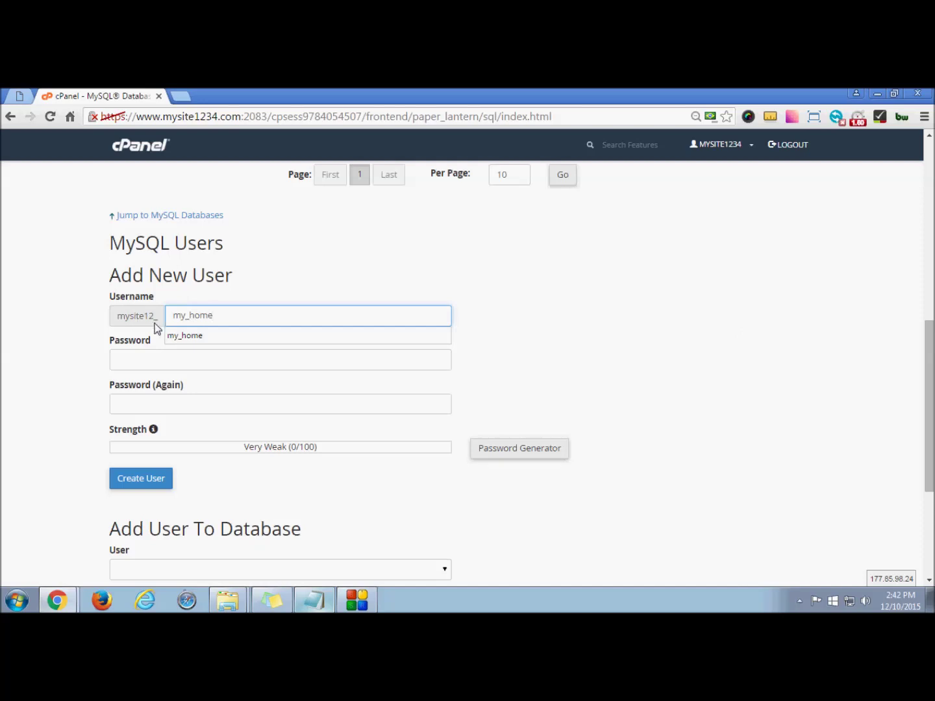
{"action": "left_click", "coordinate": [171, 360]}
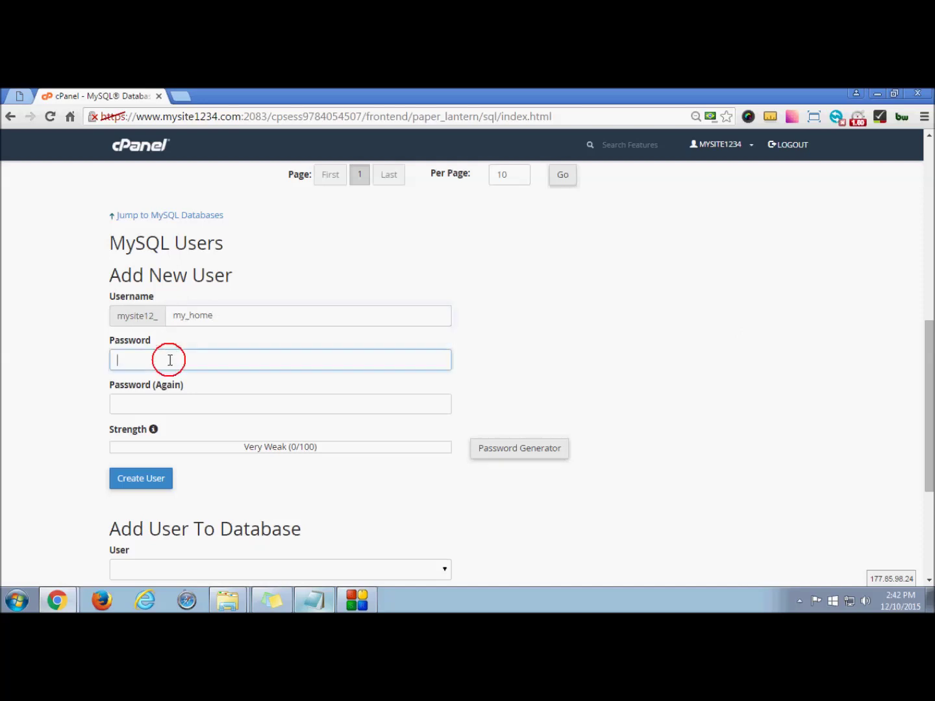
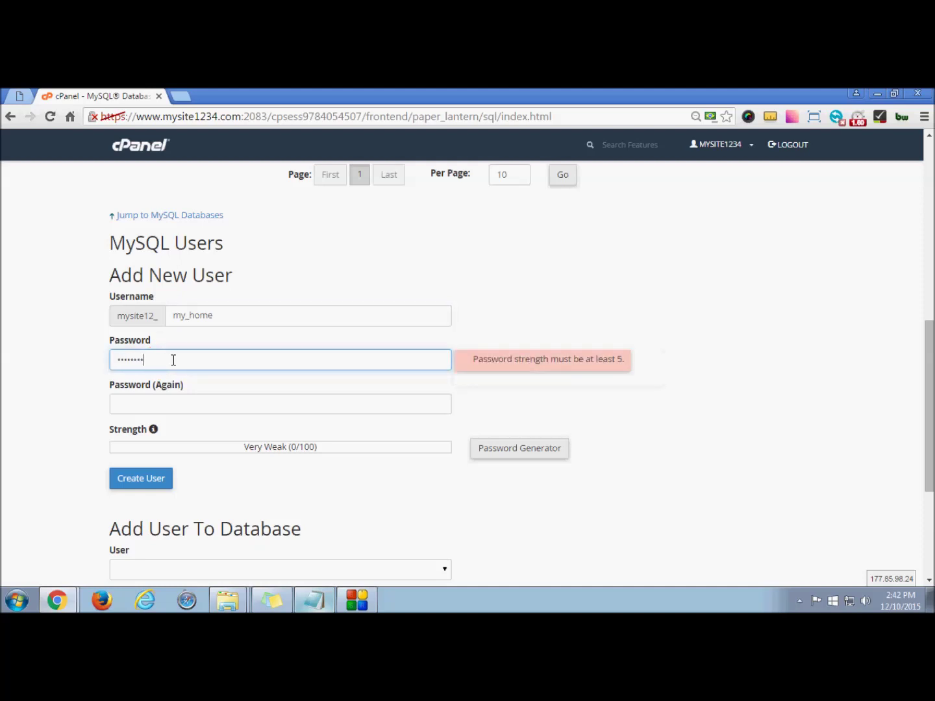
{"action": "key", "text": "Tab"}
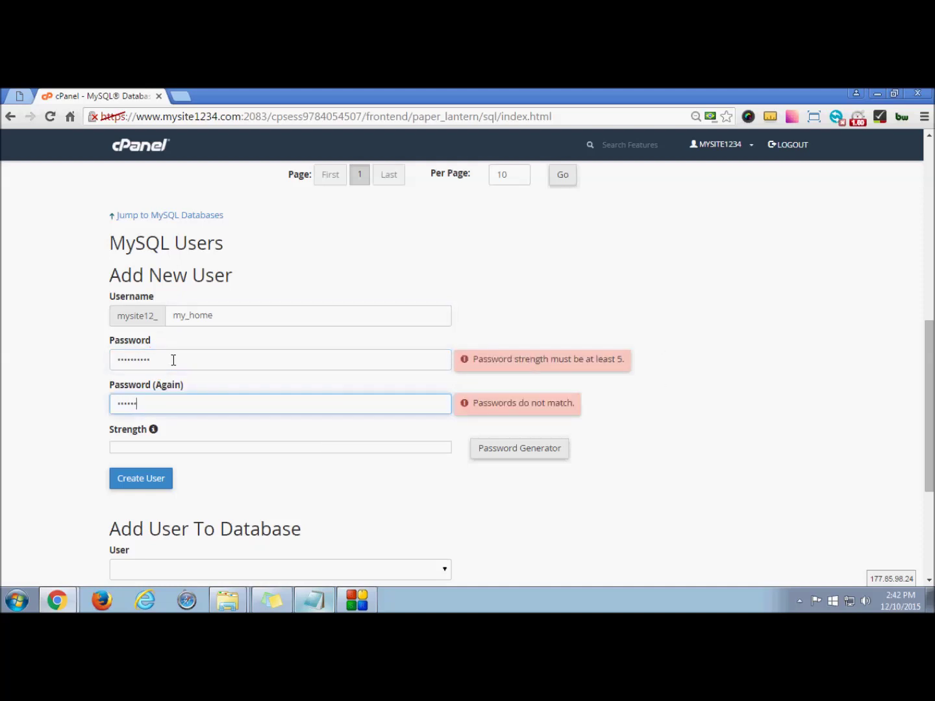
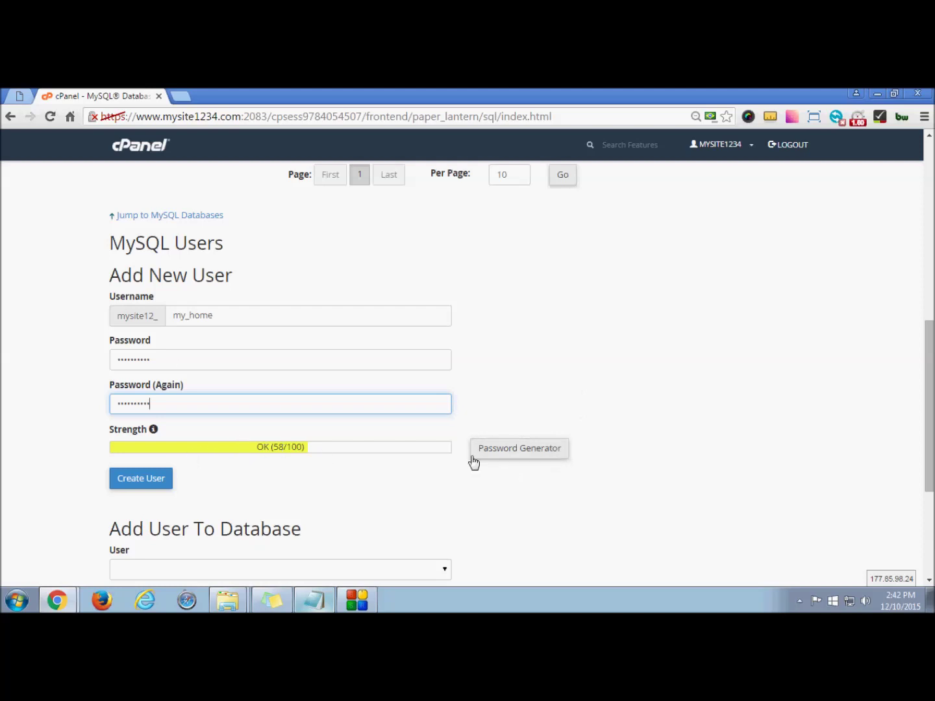
{"action": "left_click", "coordinate": [523, 449]}
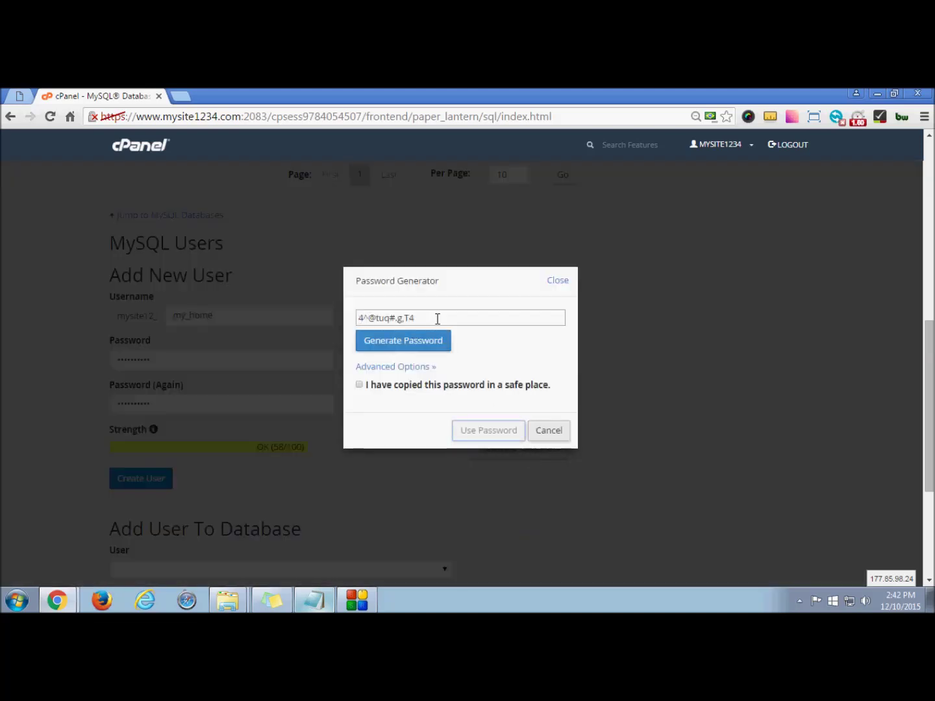
{"action": "left_click", "coordinate": [414, 367]}
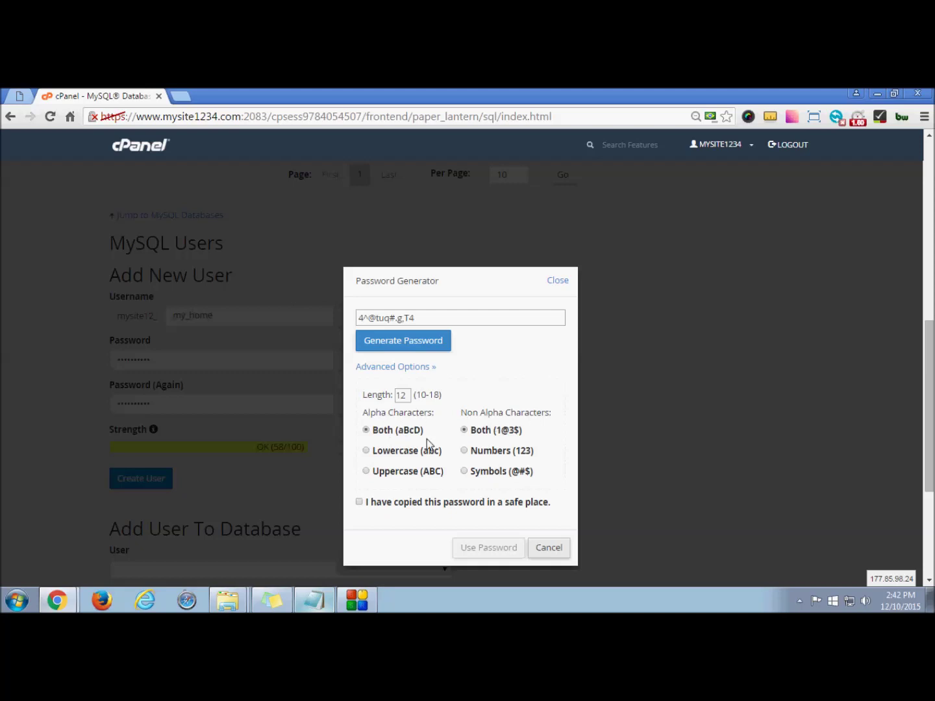
{"action": "left_click", "coordinate": [366, 452]}
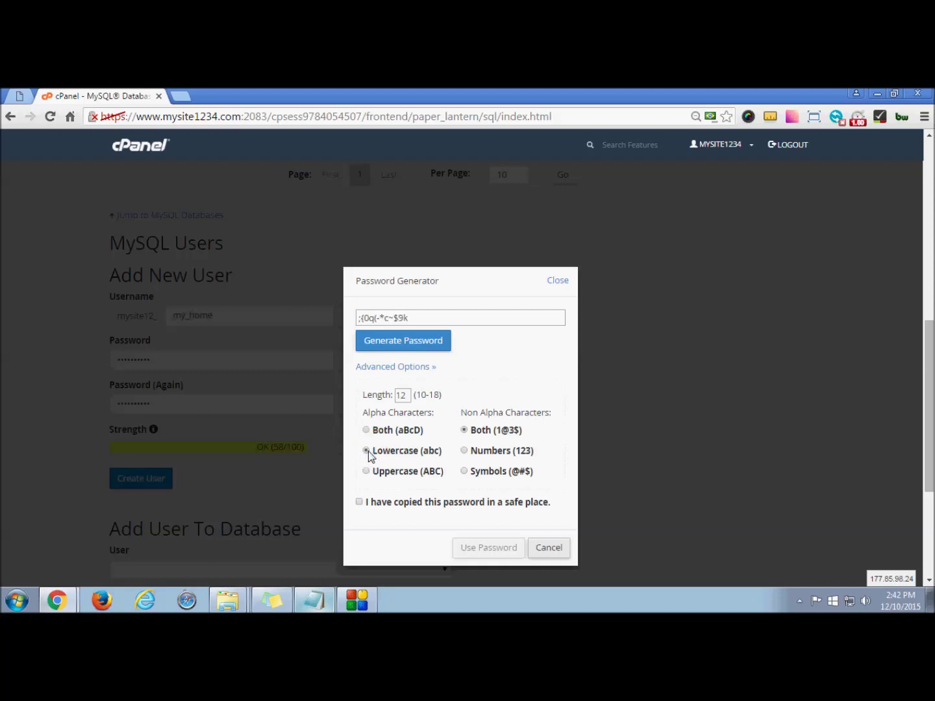
{"action": "left_click", "coordinate": [463, 471]}
{"action": "left_click", "coordinate": [415, 343]}
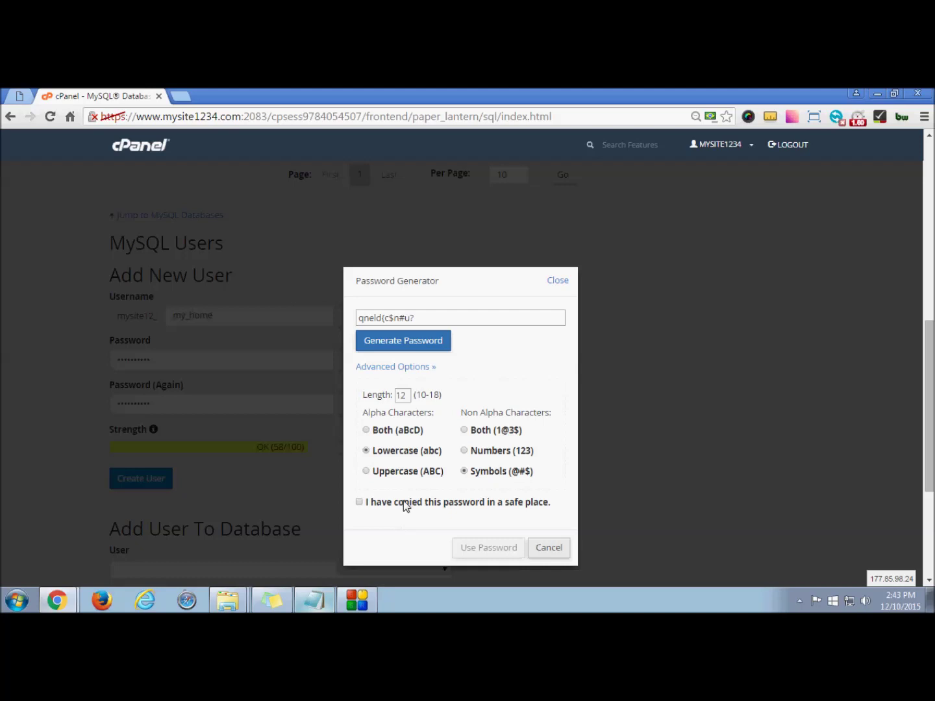
Dismiss the password generator, create user mysite12_my_home, and go back to MySQL Databases.
{"action": "left_click", "coordinate": [548, 547]}
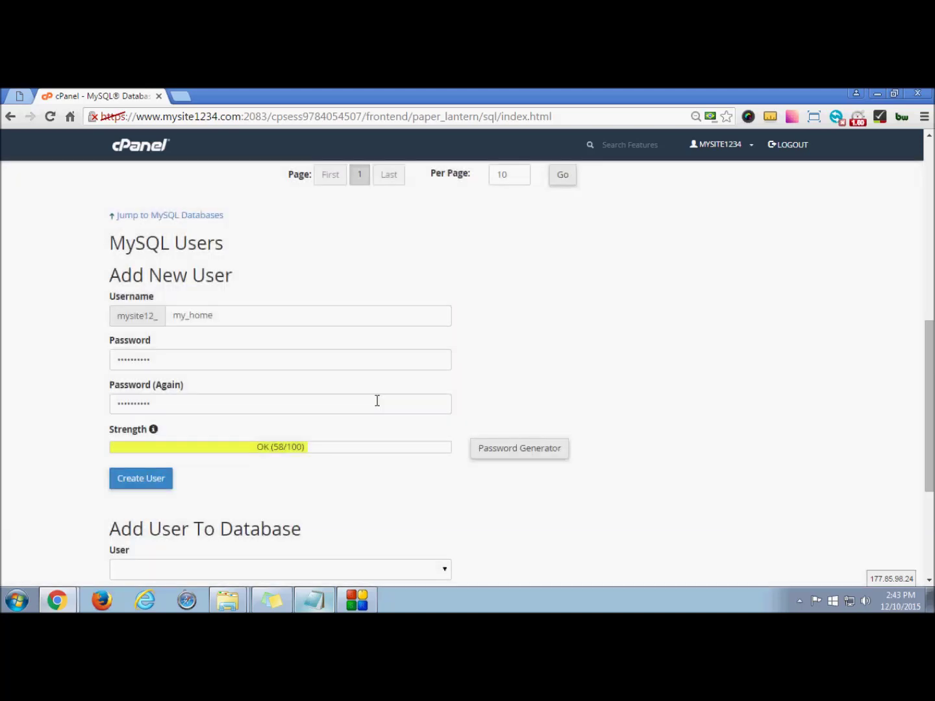
{"action": "left_click", "coordinate": [153, 479]}
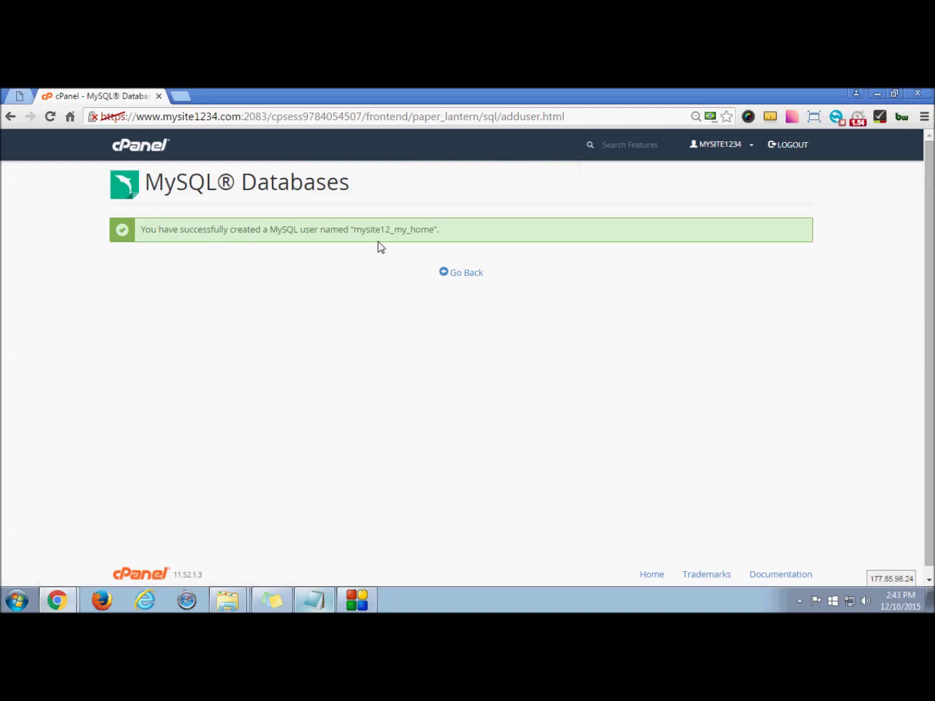
{"action": "left_click", "coordinate": [466, 272]}
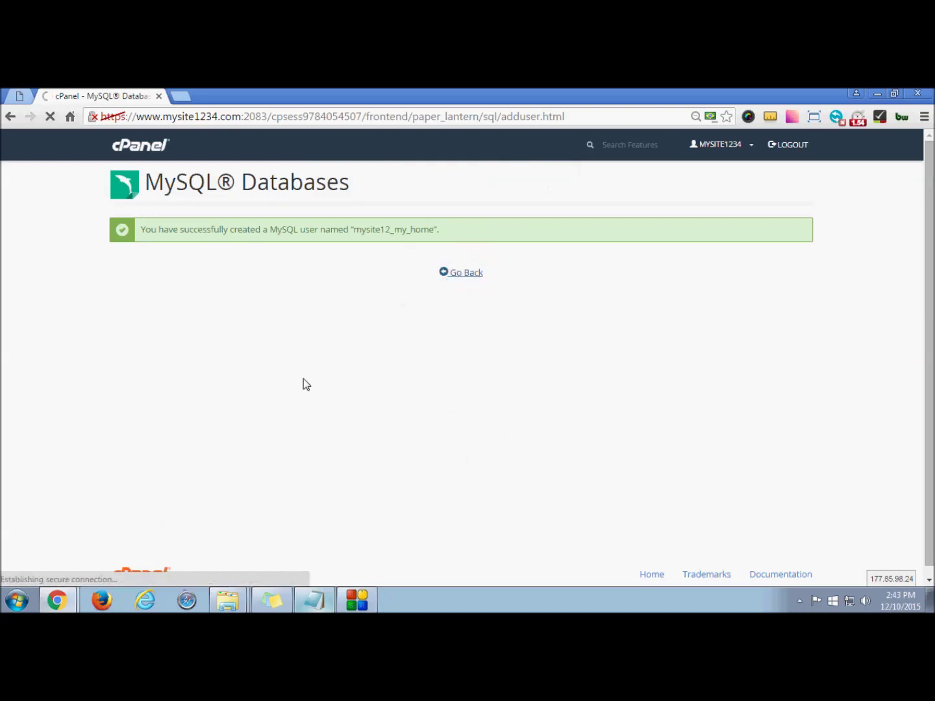
{"action": "scroll", "coordinate": [89, 429], "scroll_direction": "down", "scroll_amount": 5}
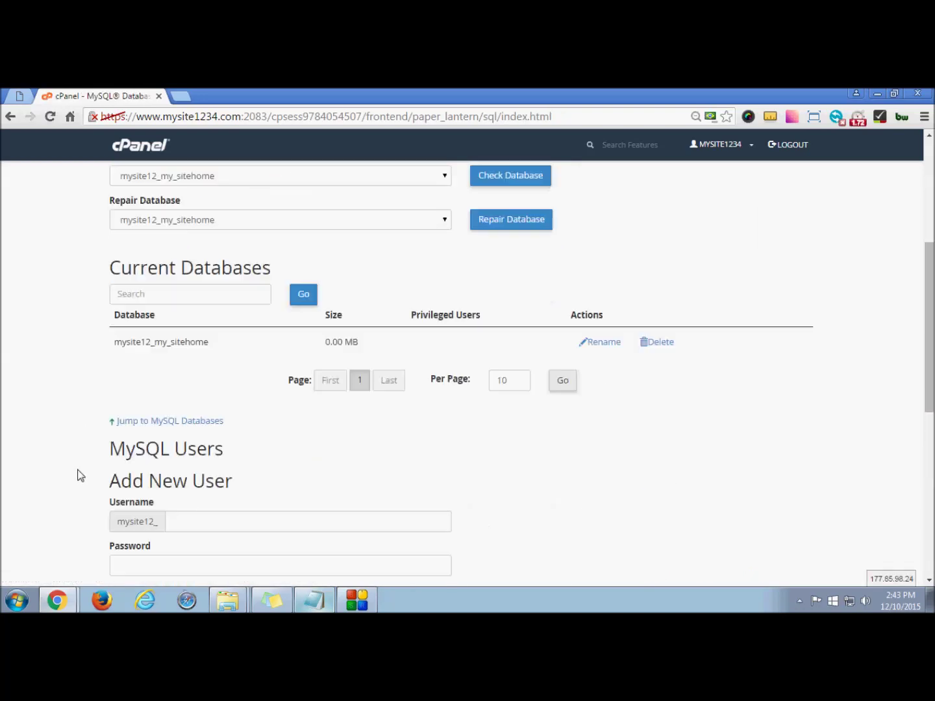
Confirm mysite12_my_sitehome appears under Current Databases, then return to the cPanel home dashboard.
{"action": "left_click_drag", "start_coordinate": [114, 342], "coordinate": [211, 341]}
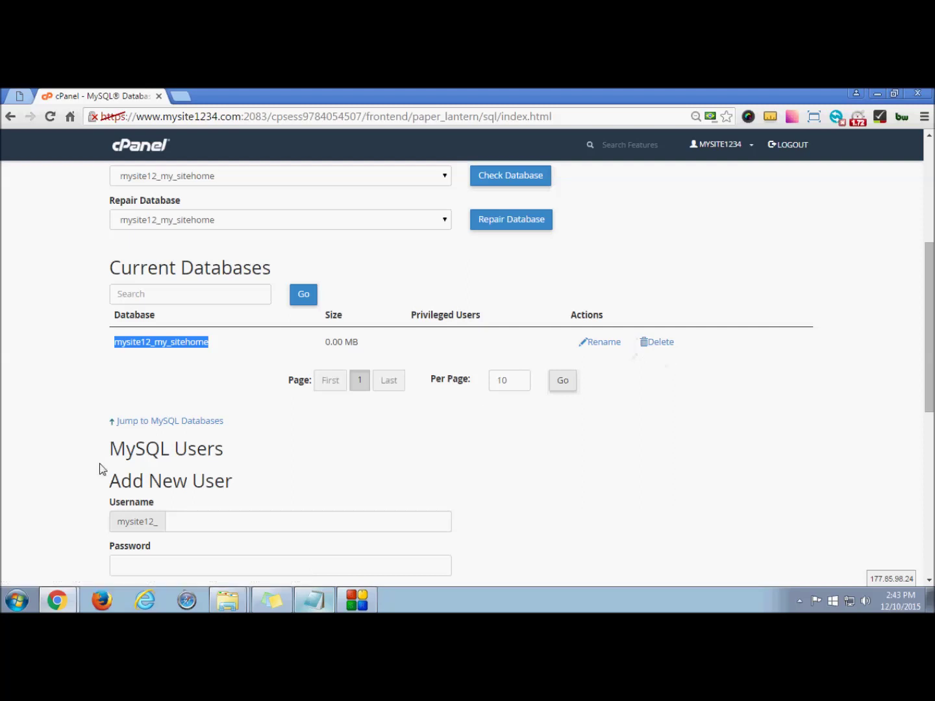
{"action": "scroll", "coordinate": [99, 465], "scroll_direction": "down", "scroll_amount": 4}
{"action": "scroll", "coordinate": [99, 465], "scroll_direction": "down", "scroll_amount": 4}
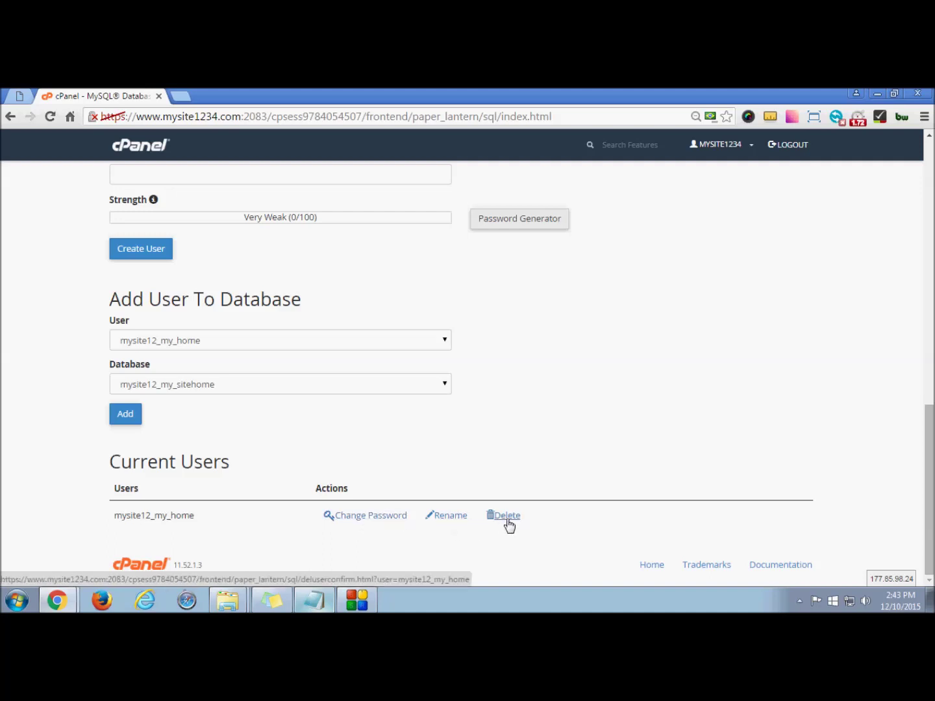
{"action": "left_click", "coordinate": [131, 148]}
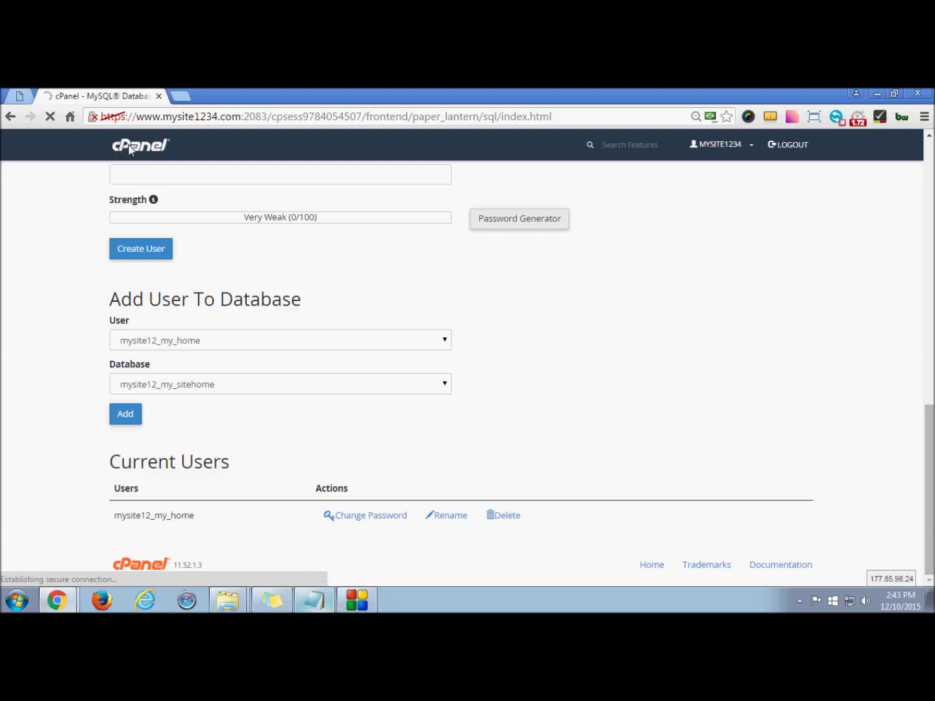